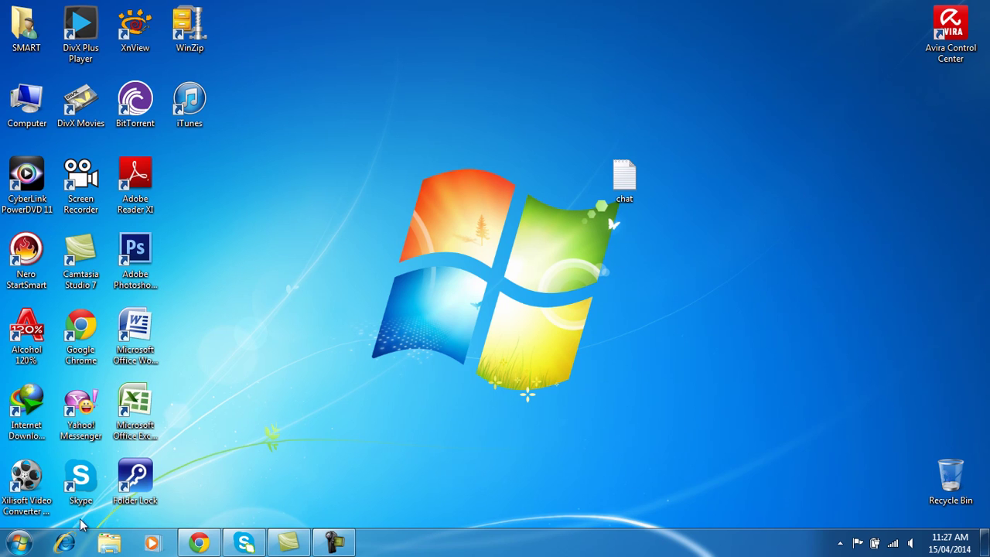
Restore Chrome and cycle through the shift-key image, SET India and solarmovie.tl tabs
click(199, 544)
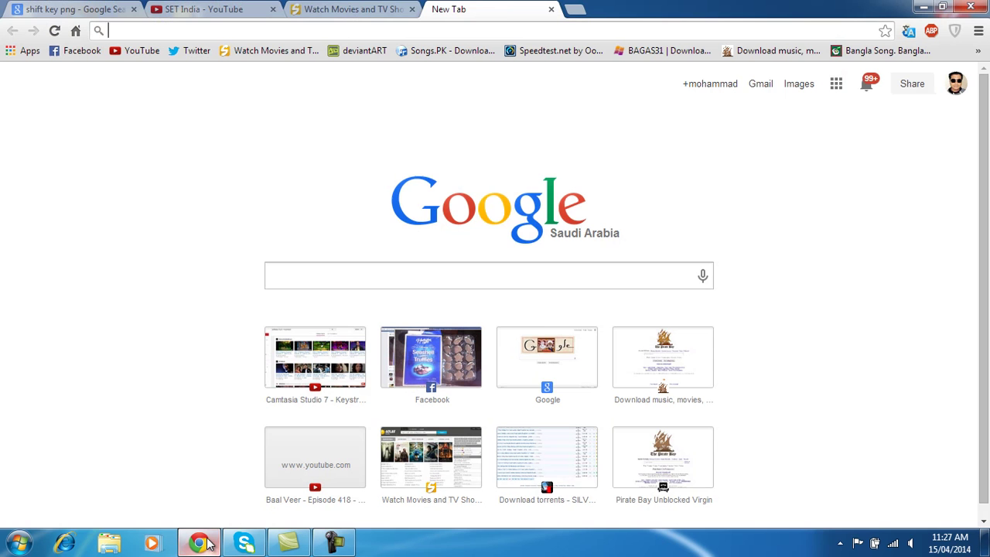
click(77, 9)
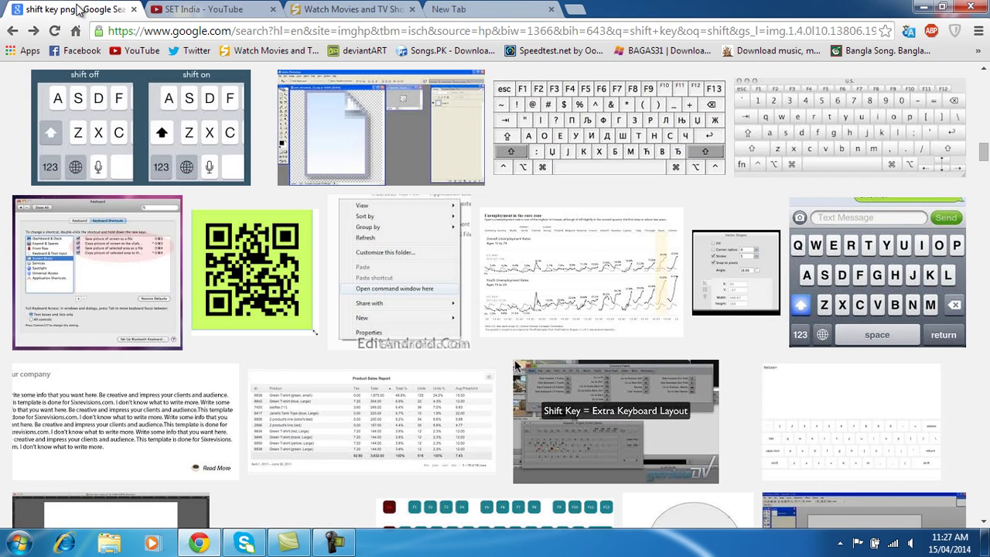
click(207, 10)
click(345, 9)
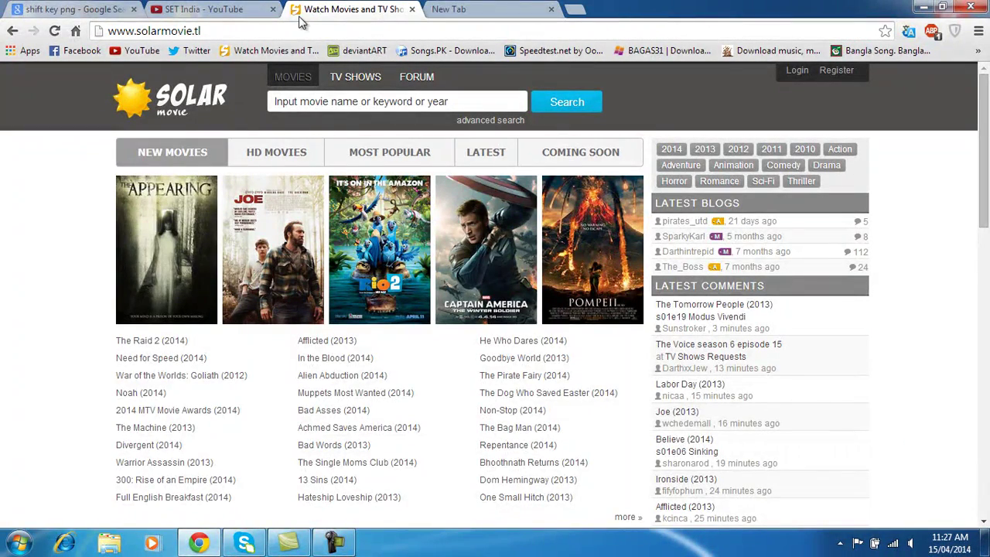
click(437, 9)
Minimize Chrome, briefly restore it to glance at the bookmarks overflow, then minimize it again
click(928, 8)
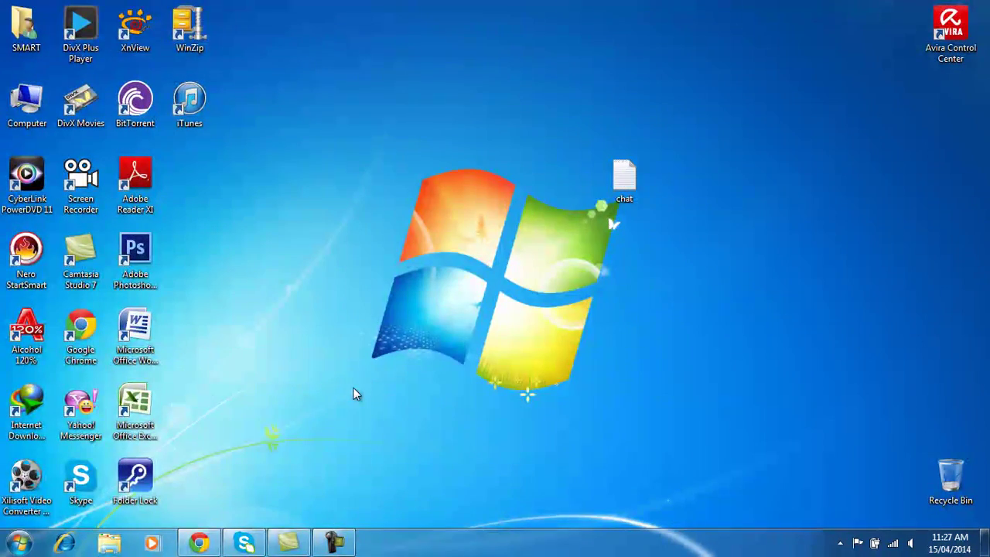
click(199, 542)
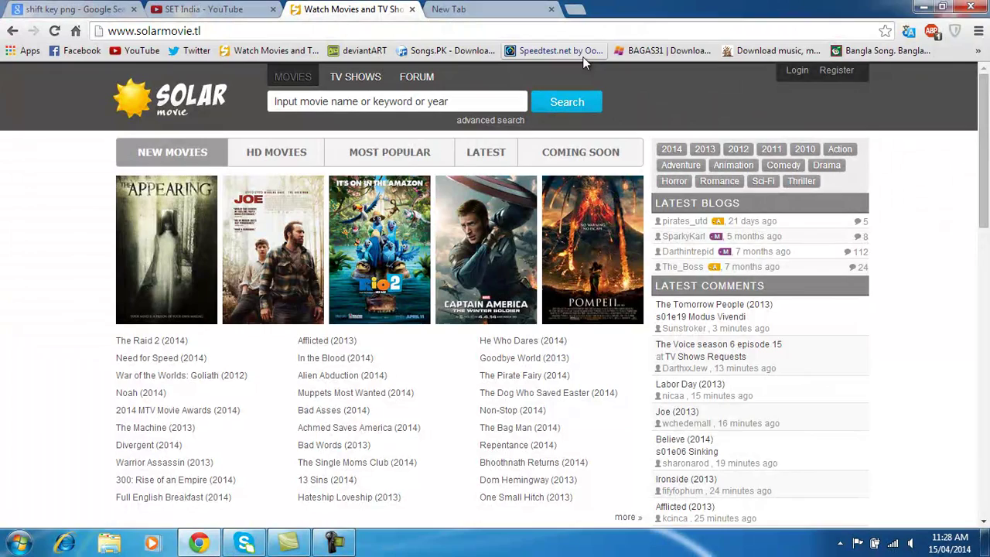
click(977, 51)
click(978, 51)
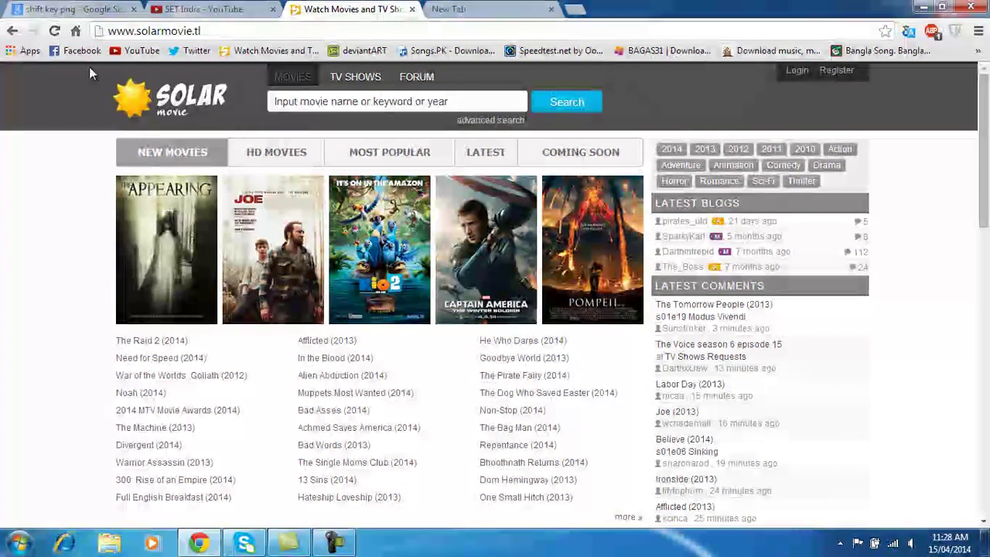
click(920, 6)
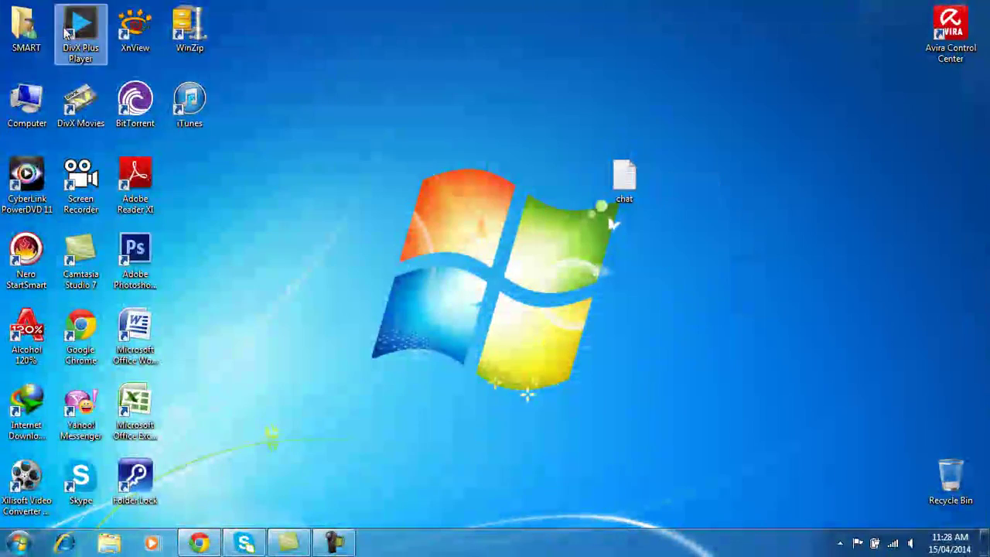
double_click(25, 28)
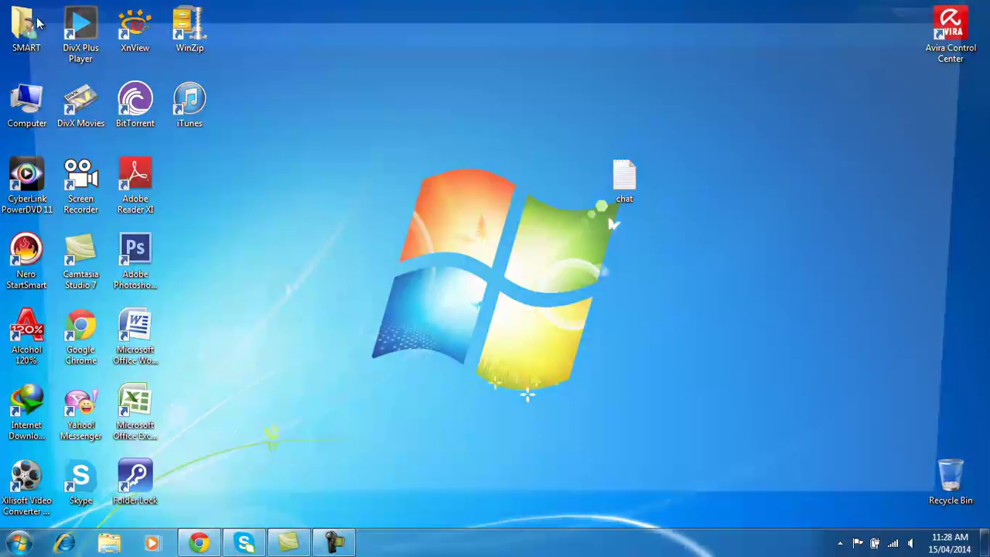
click(966, 10)
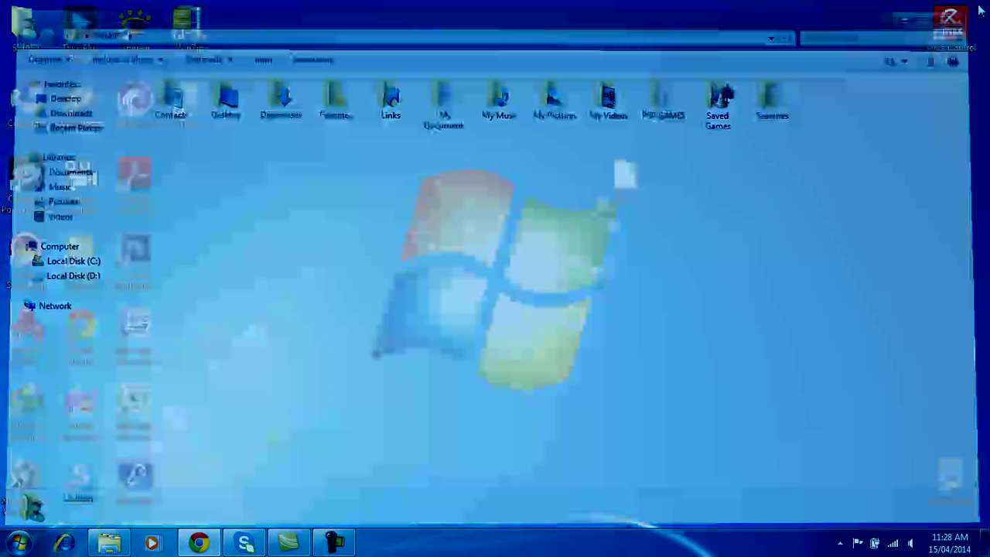
right_click(262, 230)
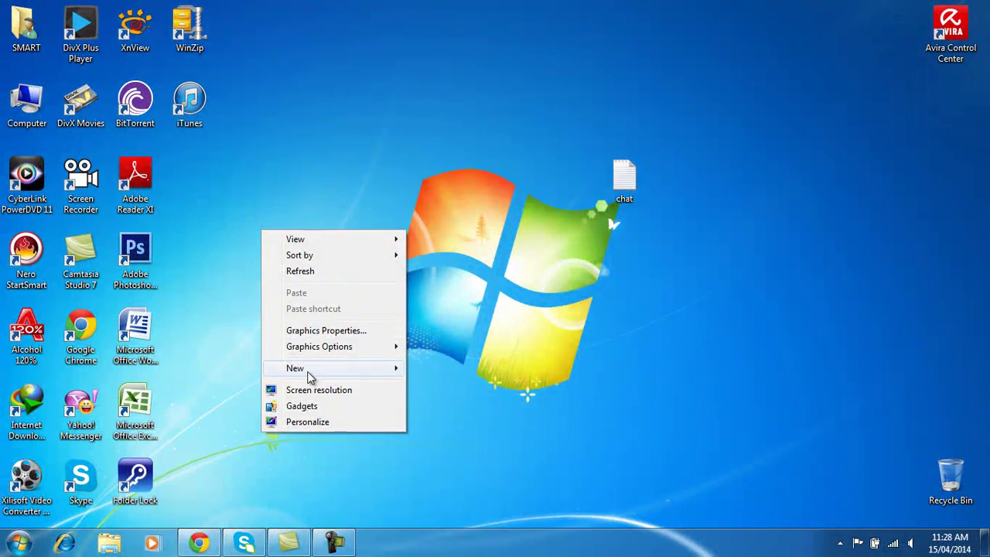
mouse_move(309, 377)
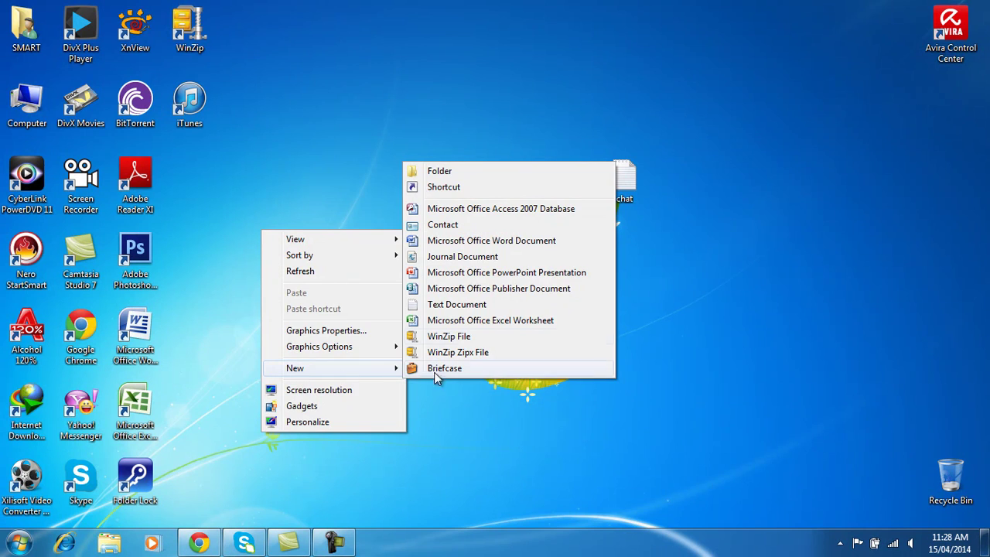
click(466, 187)
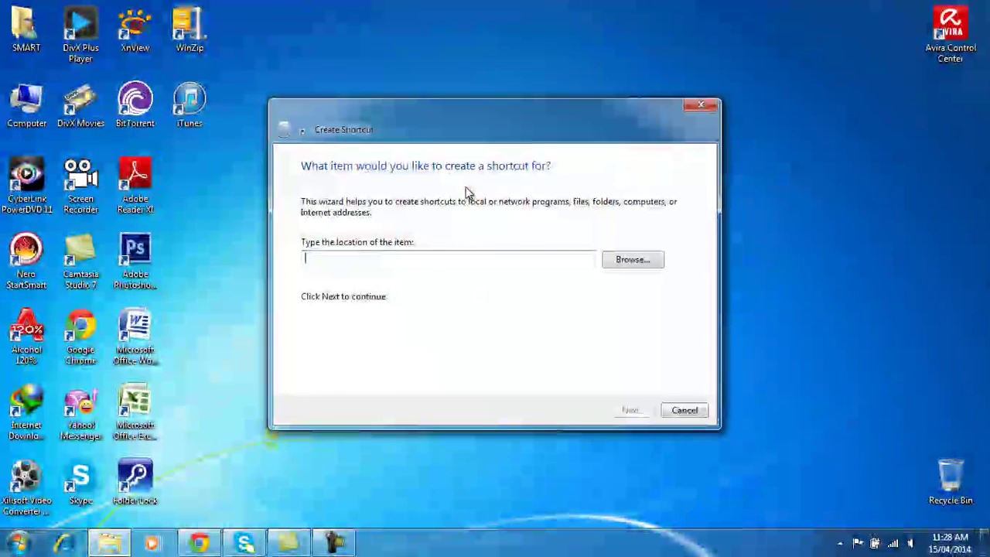
text(www)
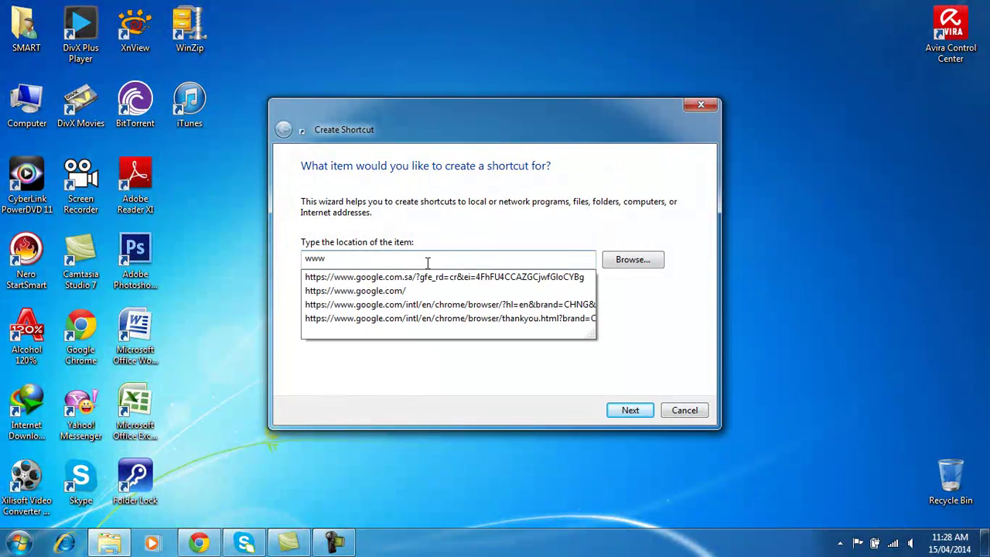
text(.facebook.com)
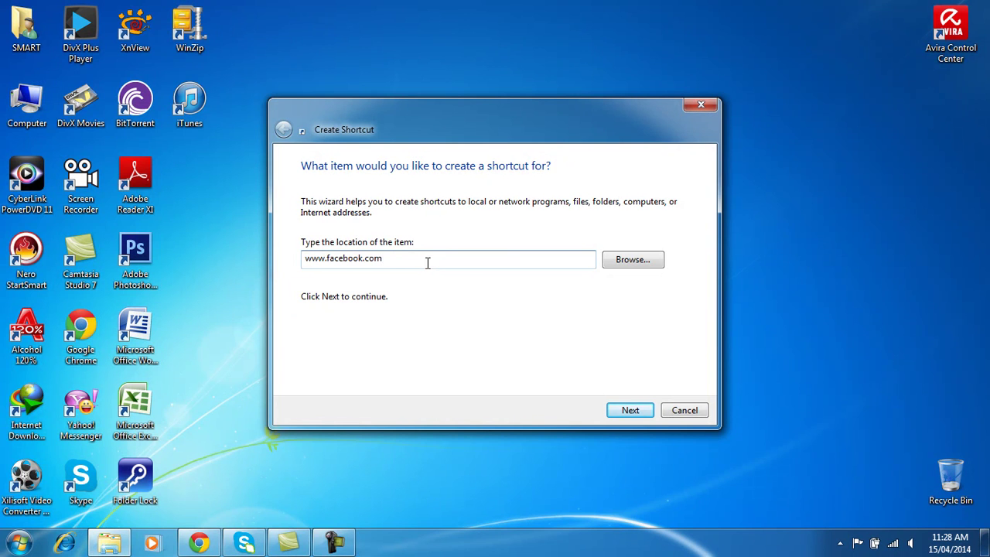
click(642, 410)
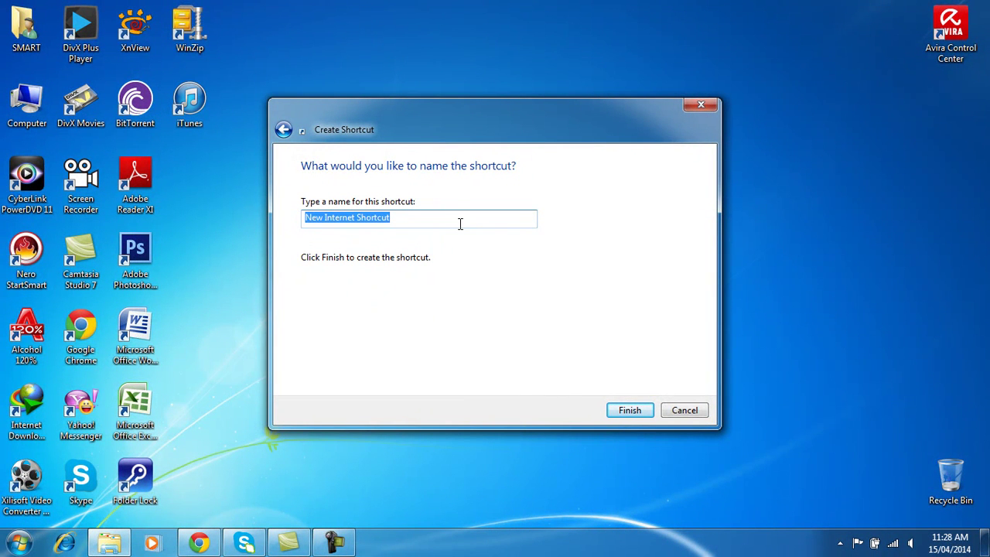
Name the shortcut FACEBOOK in capitals and finish the wizard
key(Caps_Lock)
text(FACE)
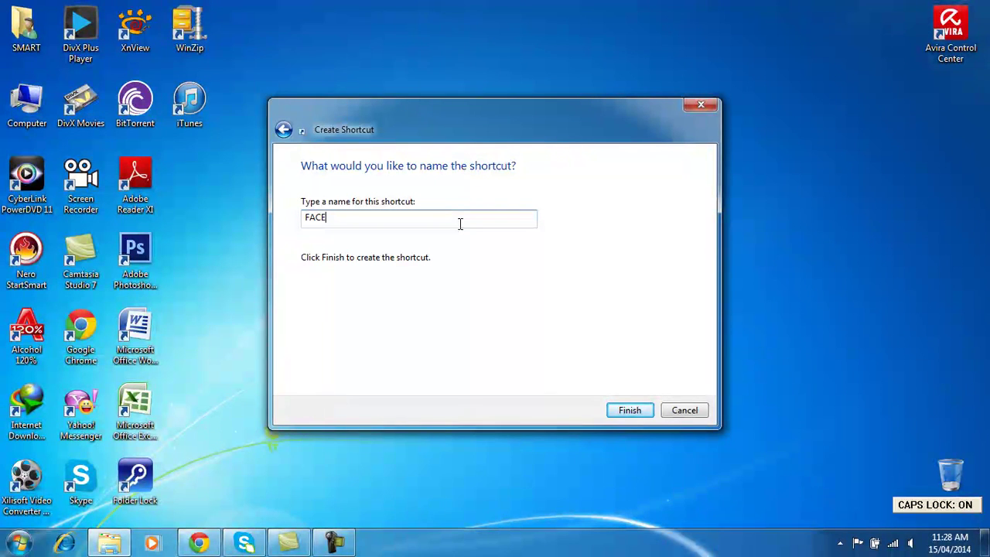
text(BOOK)
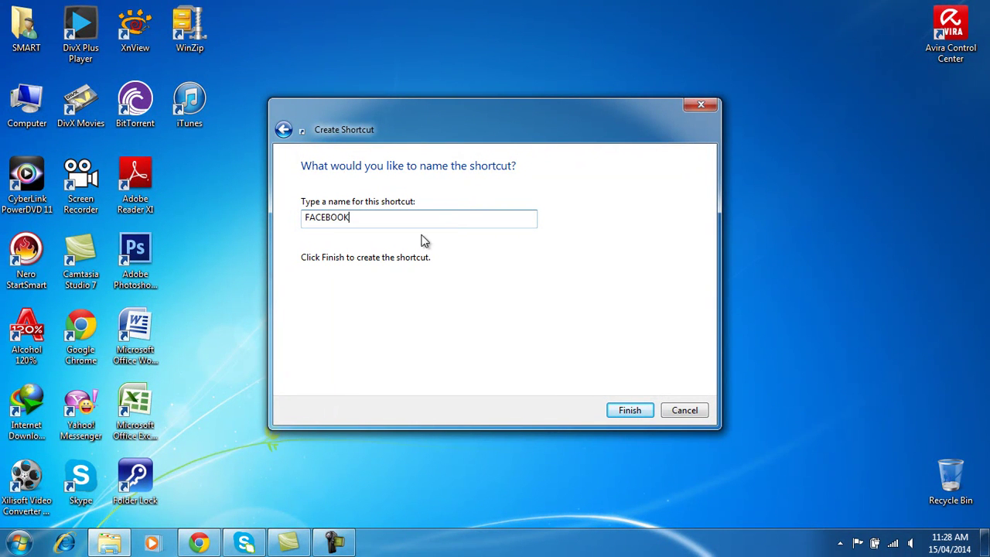
click(643, 412)
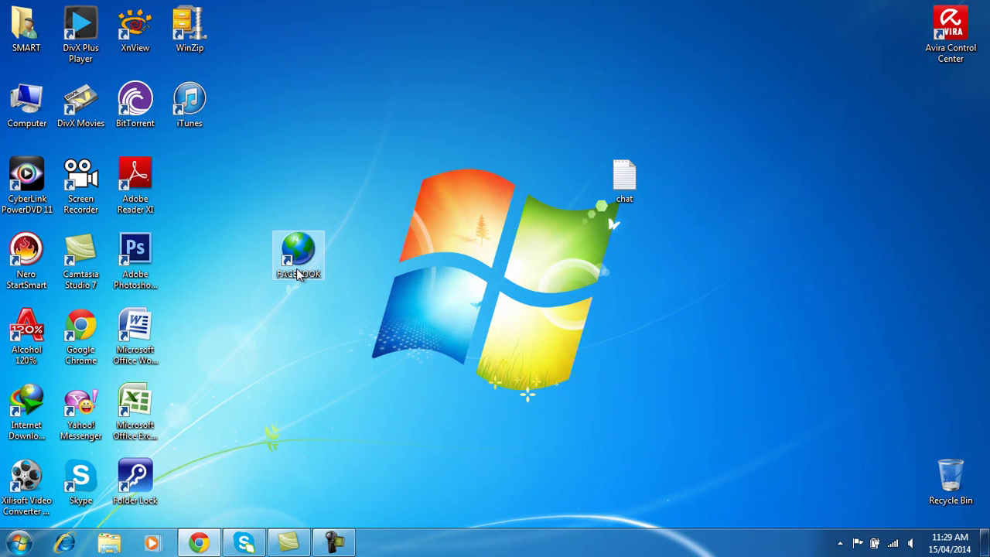
click(334, 541)
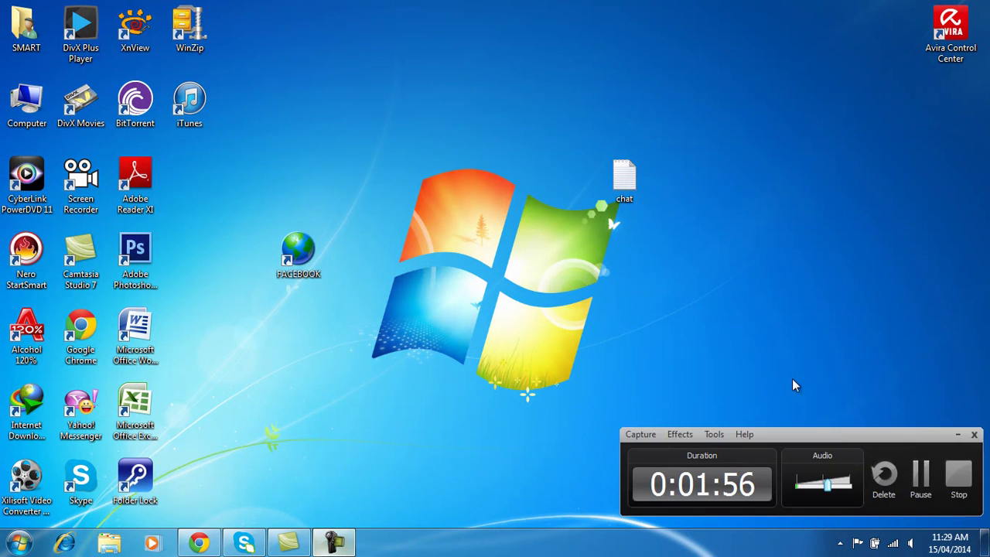
click(923, 477)
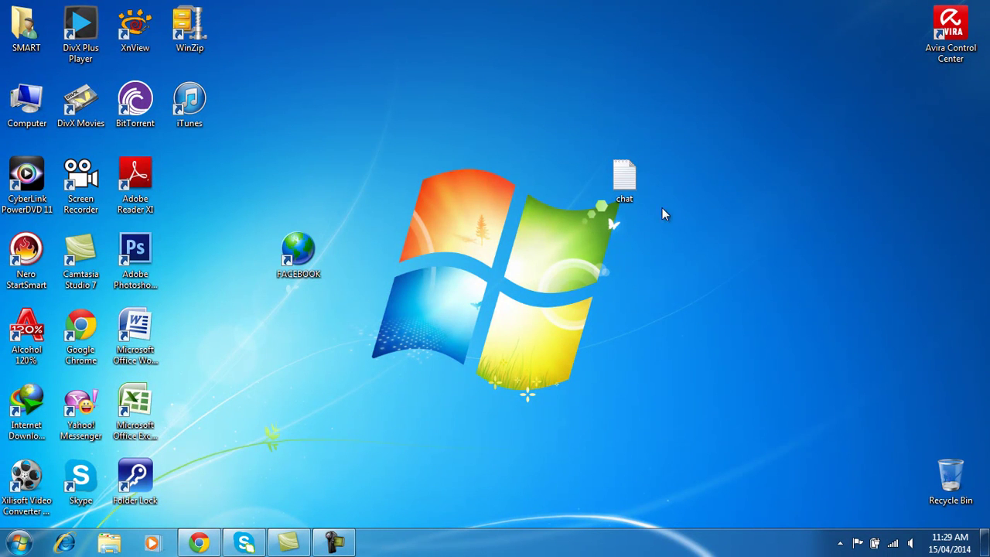
double_click(307, 263)
double_click(34, 30)
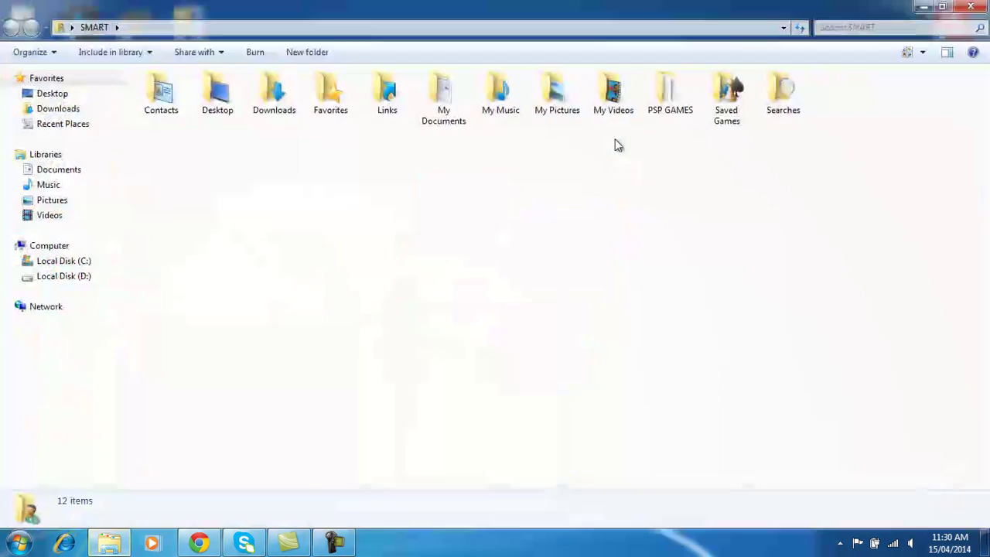
key(alt+F4)
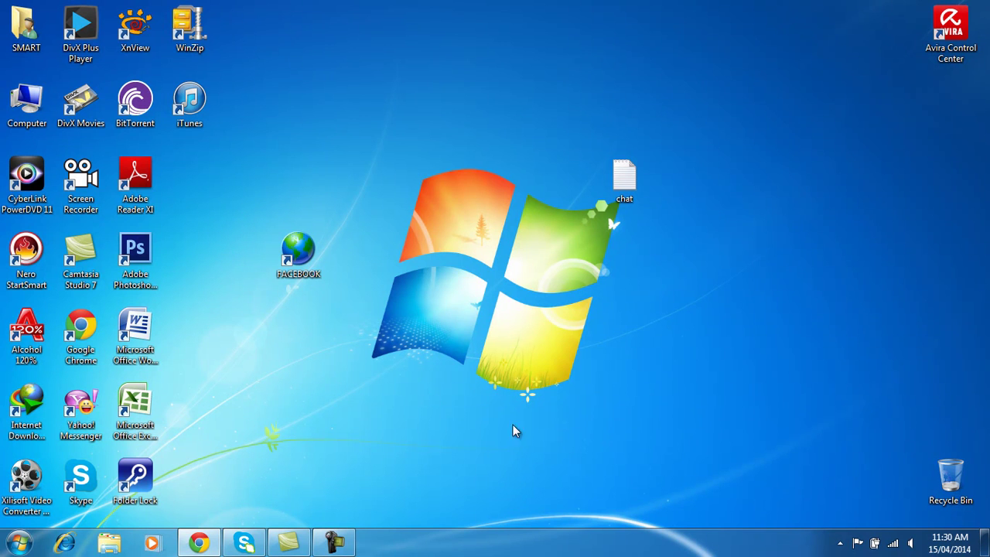
click(19, 544)
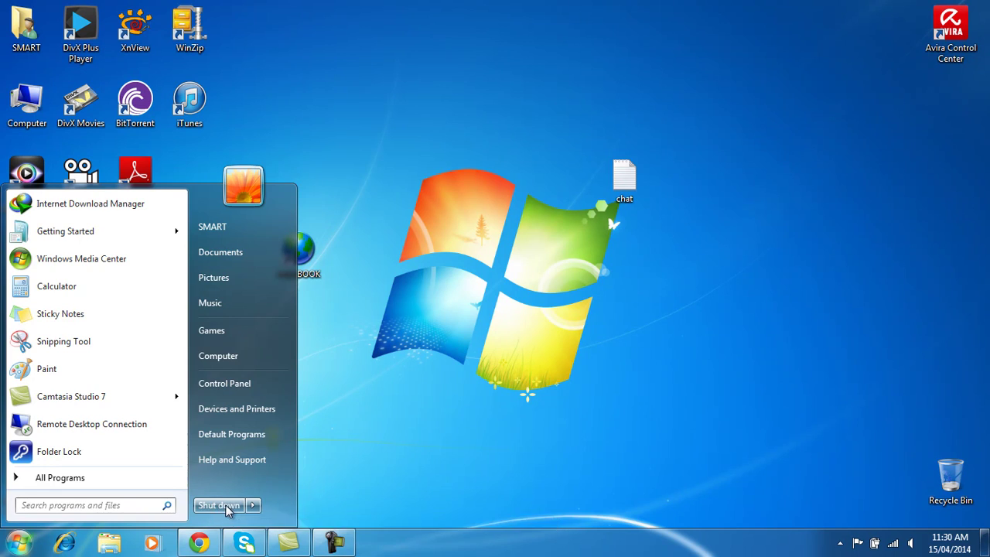
right_click(489, 543)
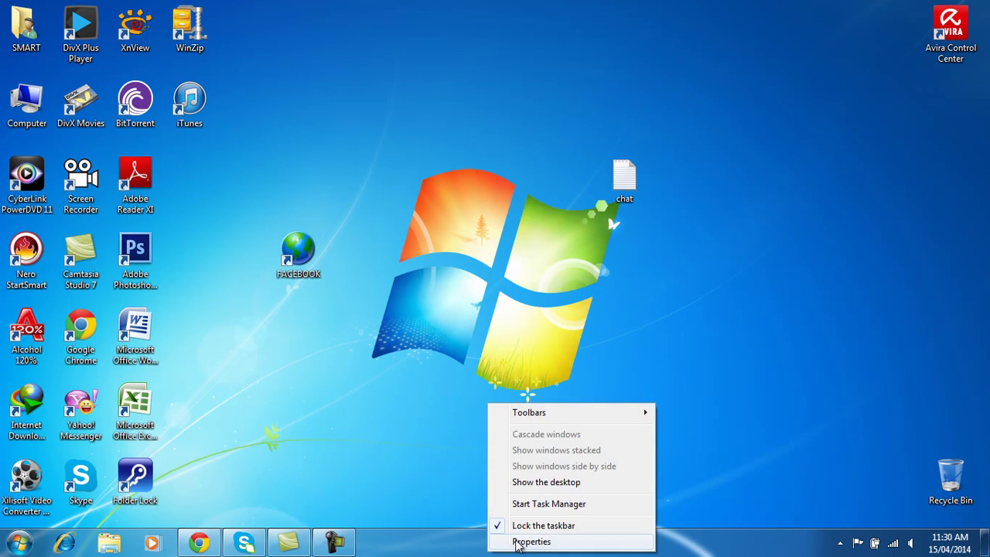
click(516, 543)
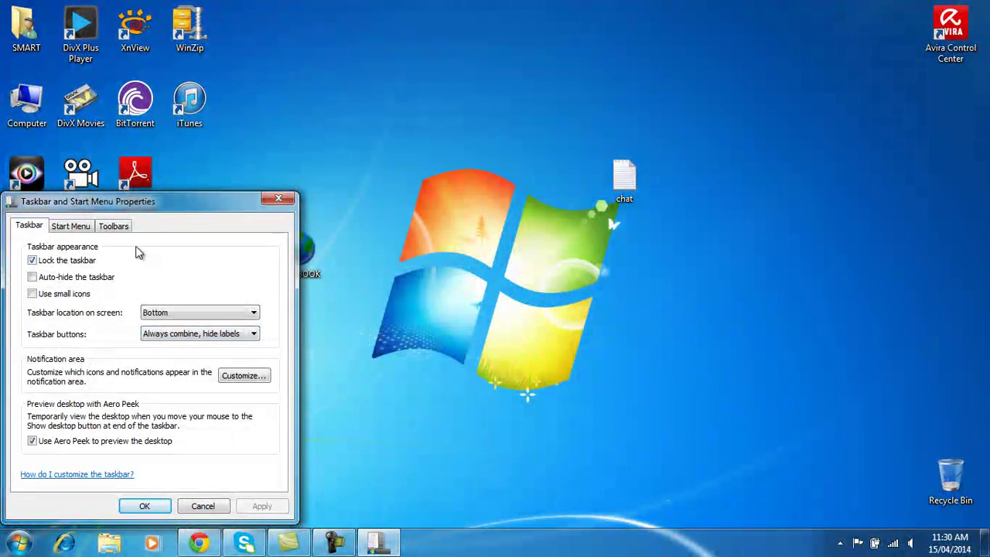
click(74, 231)
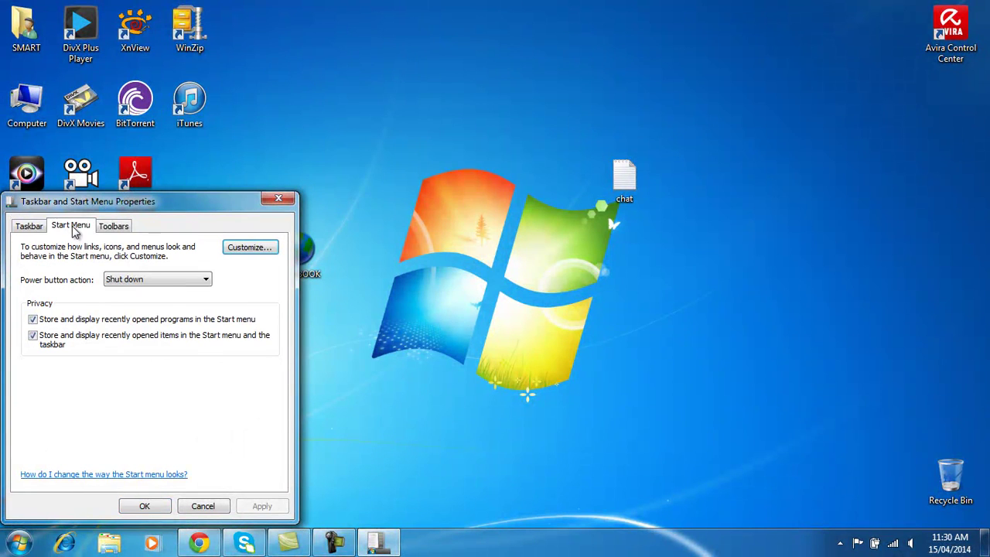
click(155, 280)
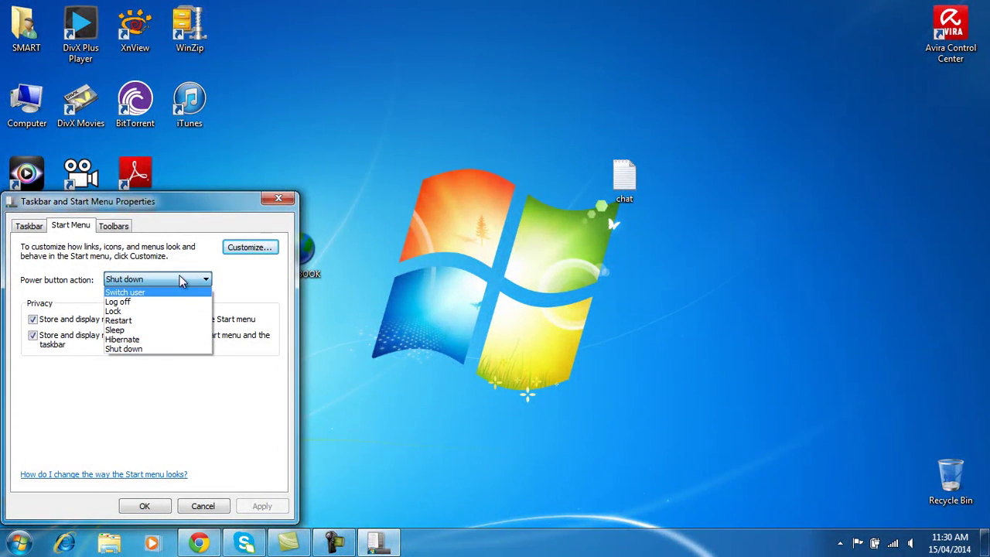
click(286, 299)
click(280, 199)
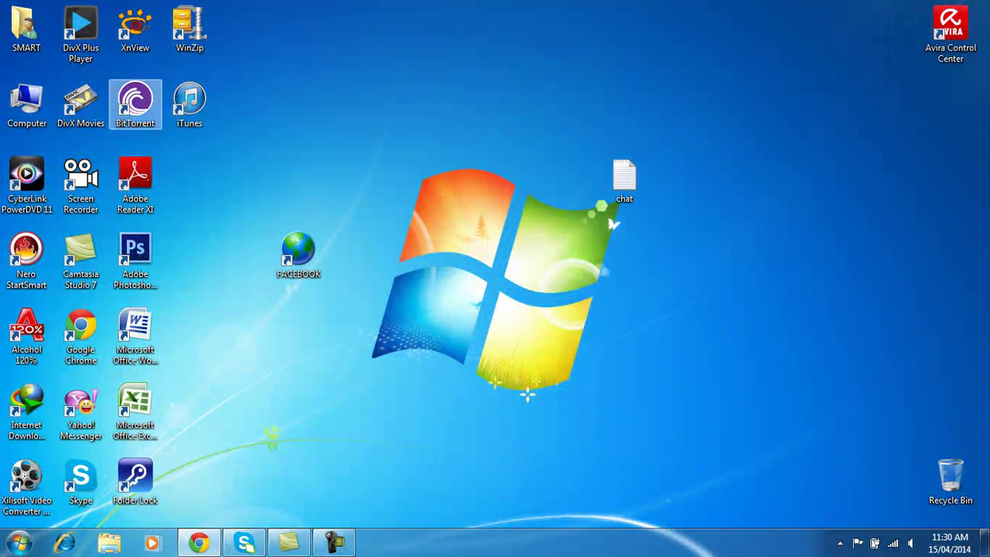
right_click(774, 90)
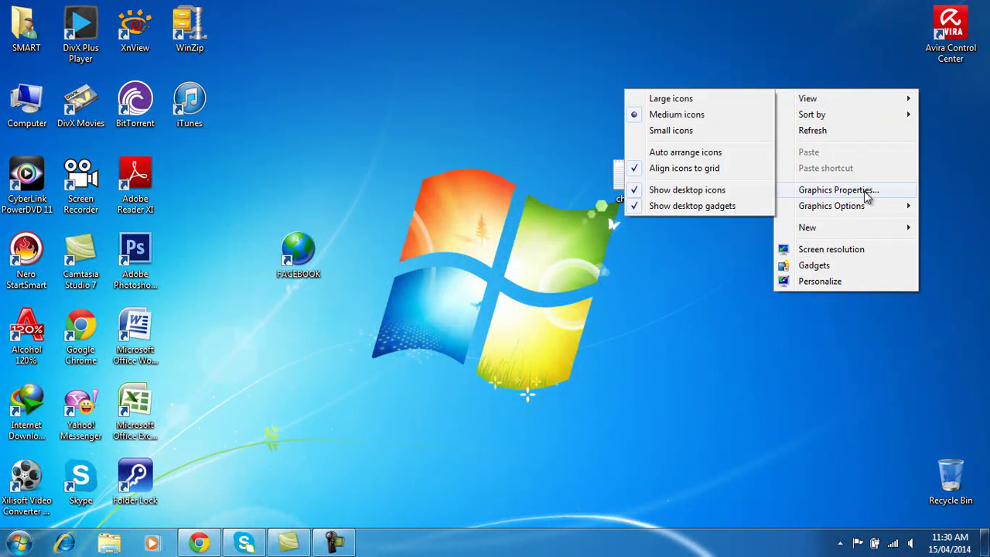
mouse_move(848, 122)
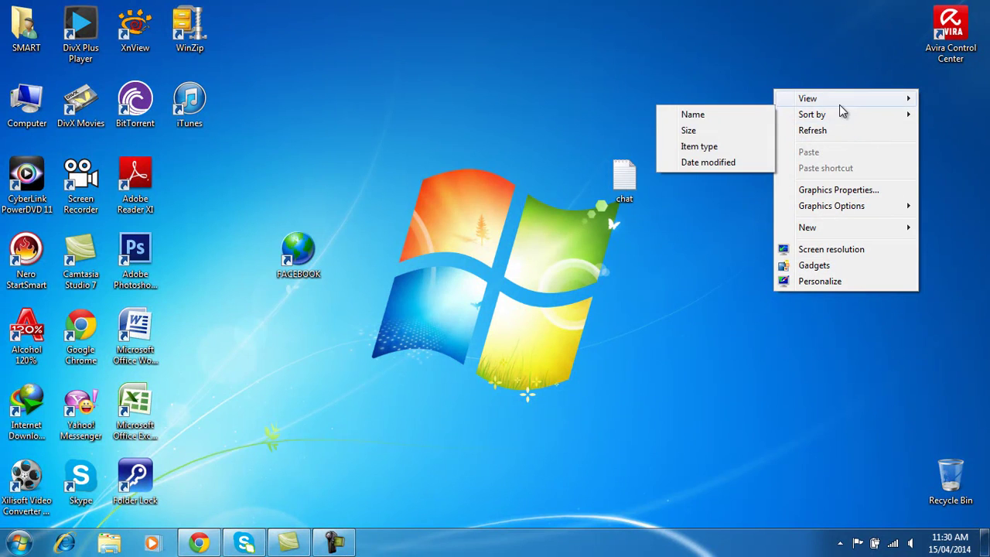
mouse_move(838, 100)
click(700, 190)
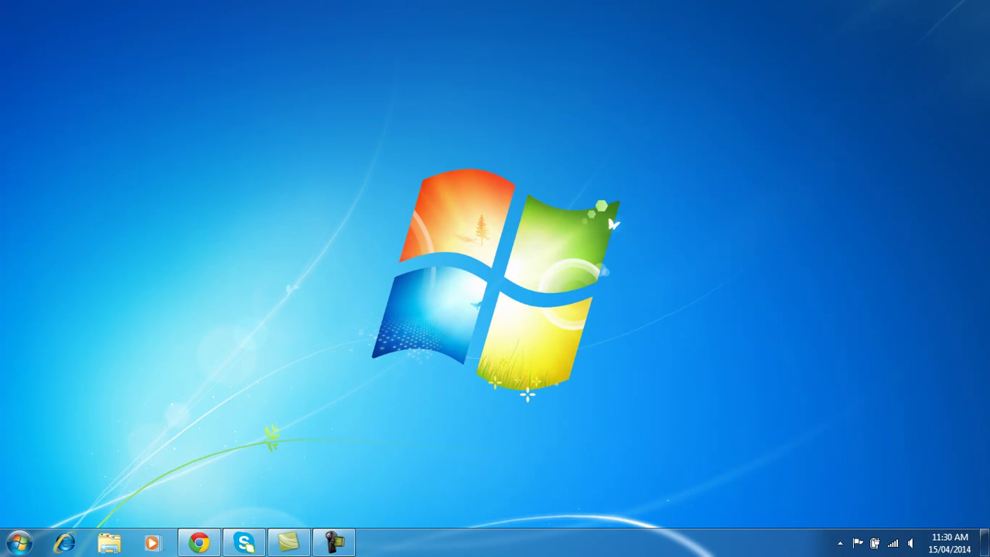
right_click(569, 60)
mouse_move(598, 70)
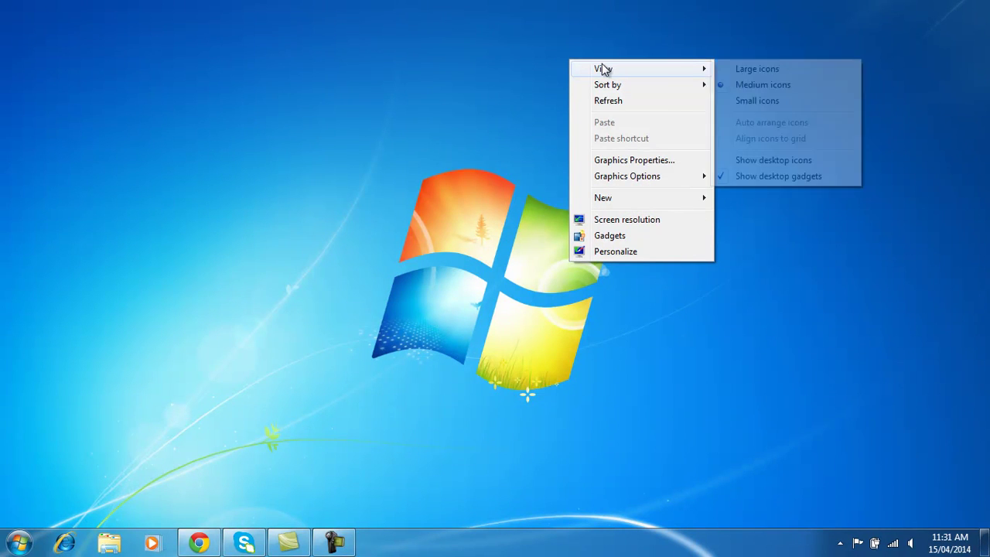
click(811, 161)
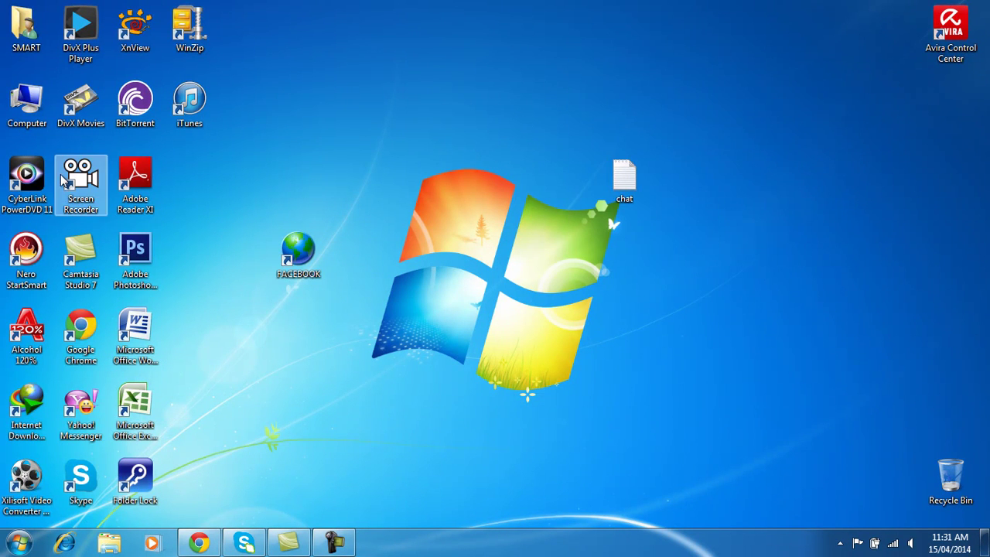